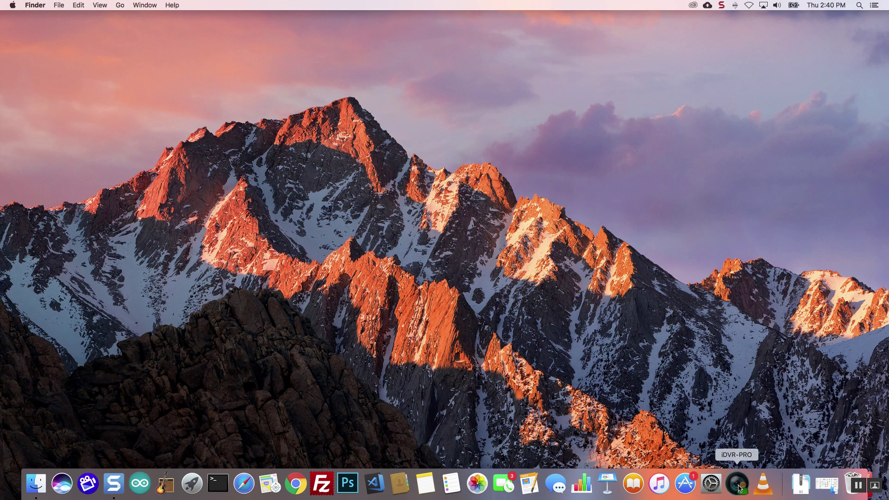
- Launch iDVR-PRO and connect to the Office DVR under the Home group
{"action": "left_click", "coordinate": [738, 485]}
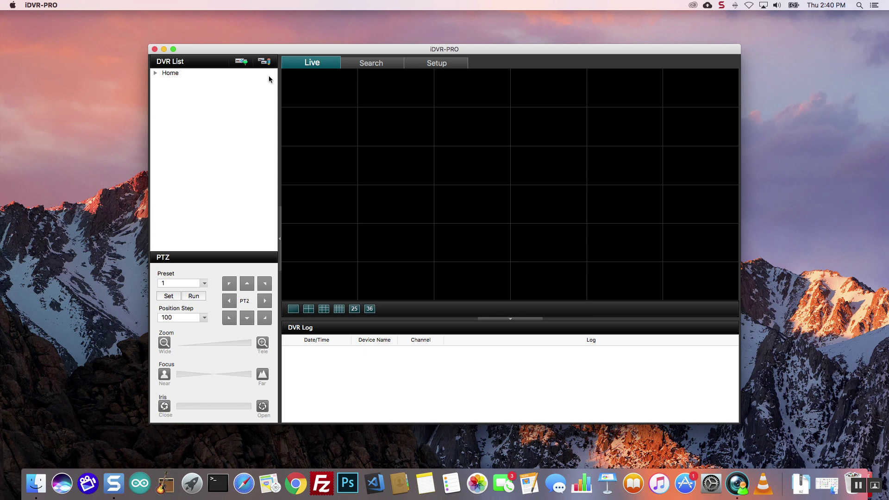
{"action": "double_click", "coordinate": [168, 72]}
{"action": "left_click", "coordinate": [187, 81]}
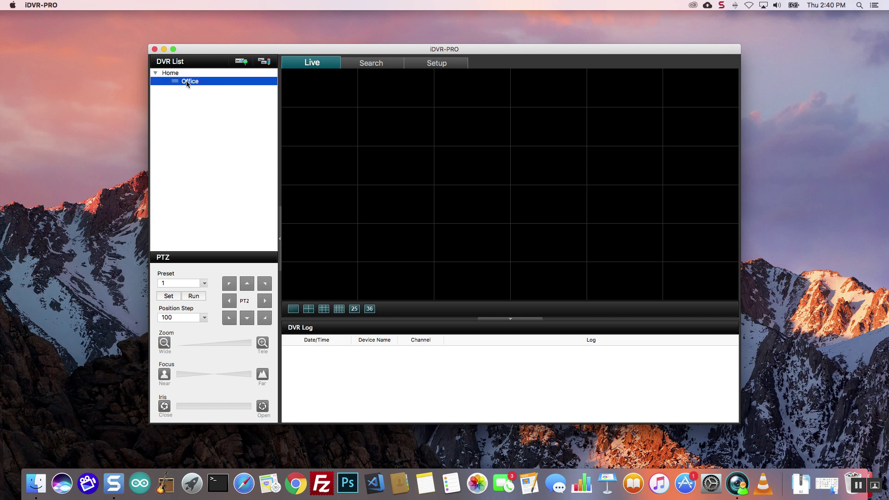
{"action": "left_click", "coordinate": [240, 62]}
- Enlarge the viewer to full screen and show AHD-D4W (TVI) alone with the DVR Log hidden
{"action": "left_click_drag", "start_coordinate": [377, 53], "coordinate": [228, 19]}
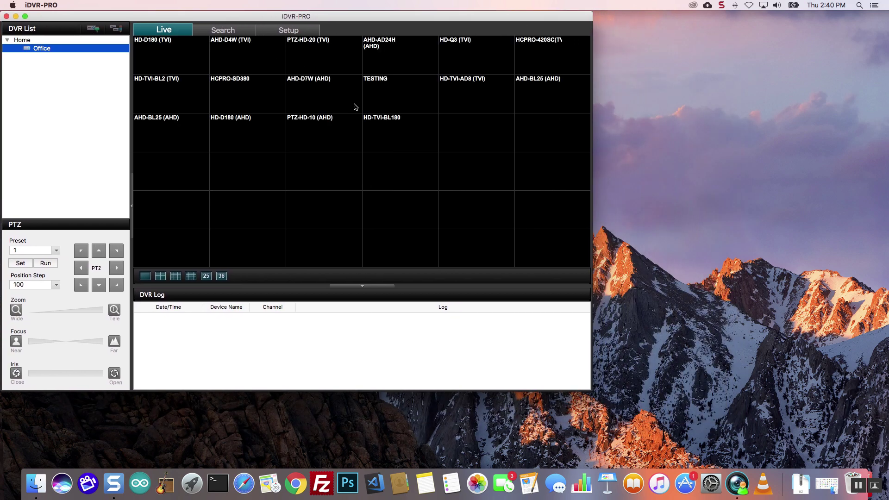
{"action": "left_click_drag", "start_coordinate": [599, 393], "coordinate": [886, 469]}
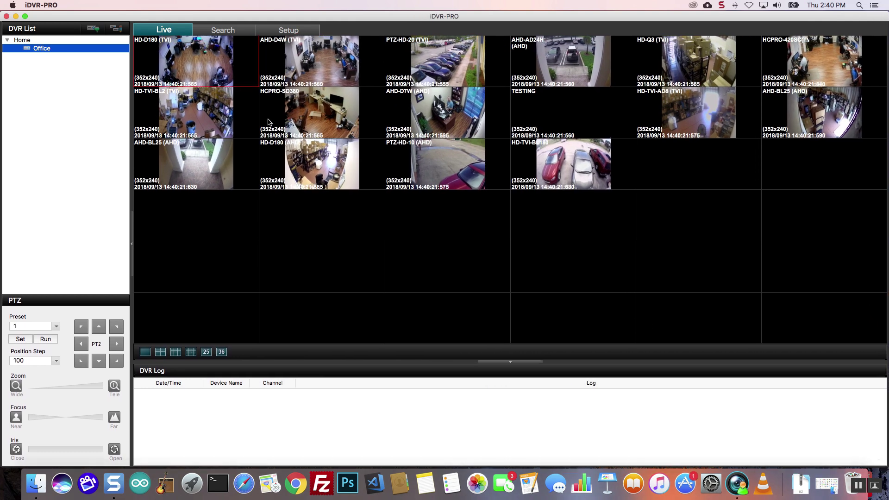
{"action": "double_click", "coordinate": [297, 66]}
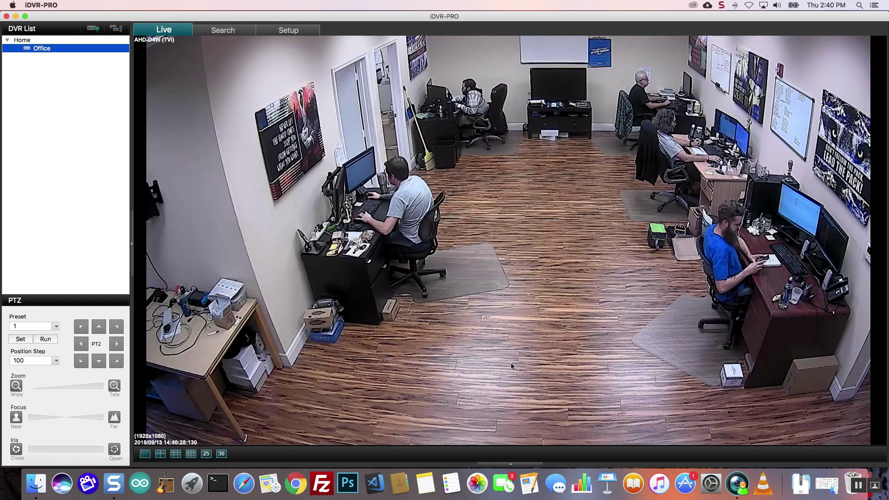
{"action": "left_click", "coordinate": [511, 364]}
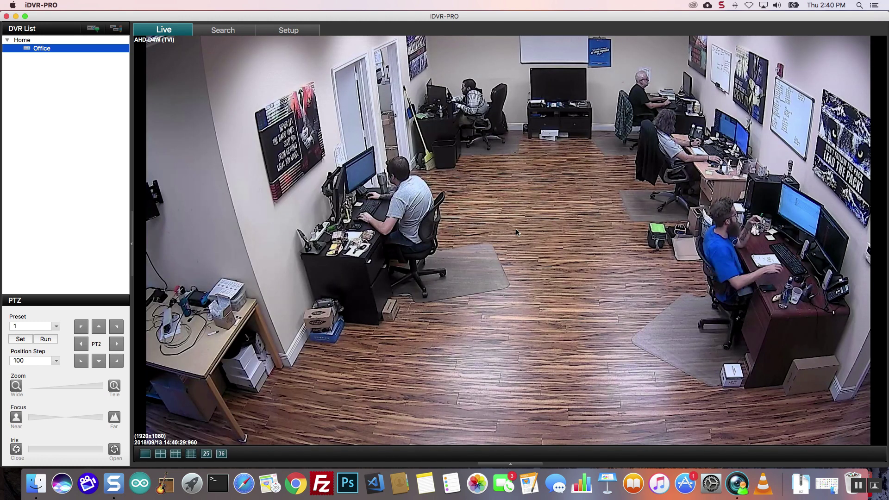
- In Search, set the date to 2018/09/11 and the time minutes to 47 (2:47 PM)
{"action": "left_click", "coordinate": [220, 31]}
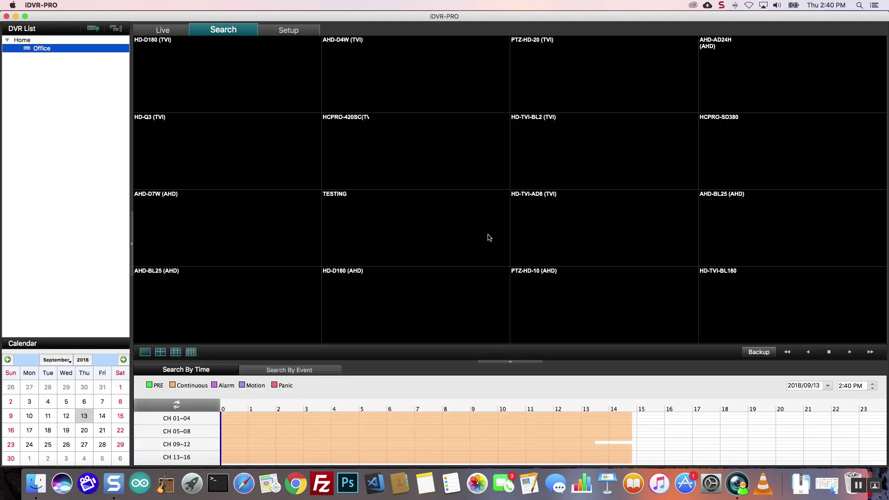
{"action": "left_click", "coordinate": [828, 386]}
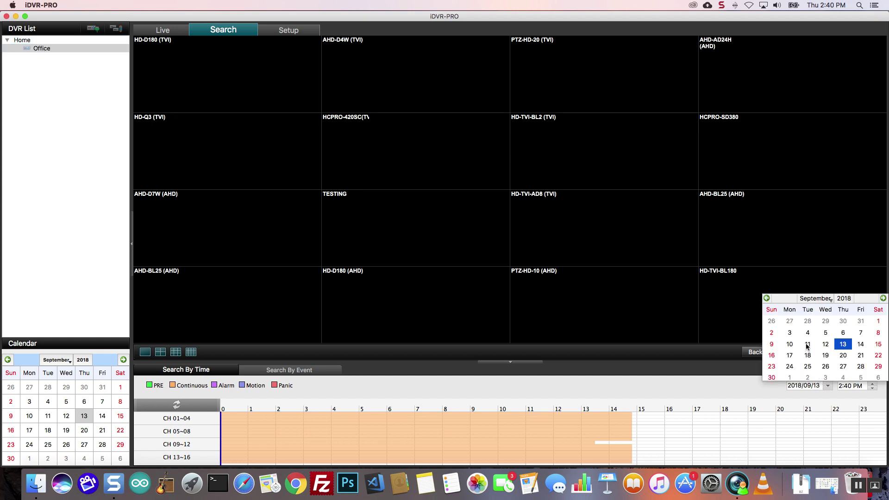
{"action": "left_click", "coordinate": [806, 346]}
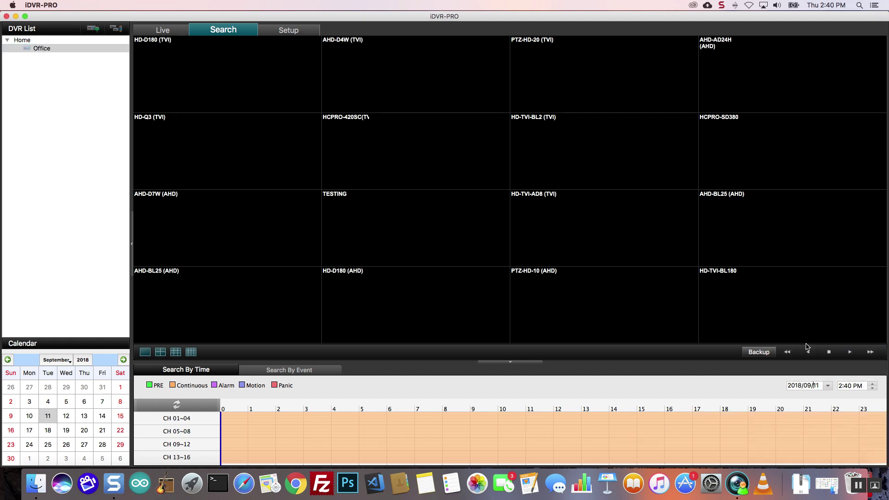
{"action": "left_click", "coordinate": [864, 384]}
{"action": "type", "text": "47"}
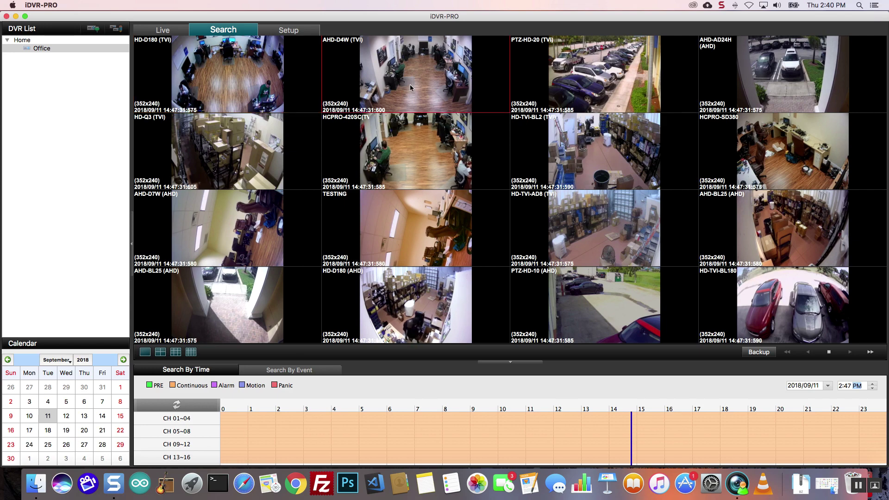
- Show one recording full size, stepping from AHD-D4W through PTZ-HD-20 to the AHD-AD24H camera
{"action": "double_click", "coordinate": [410, 84]}
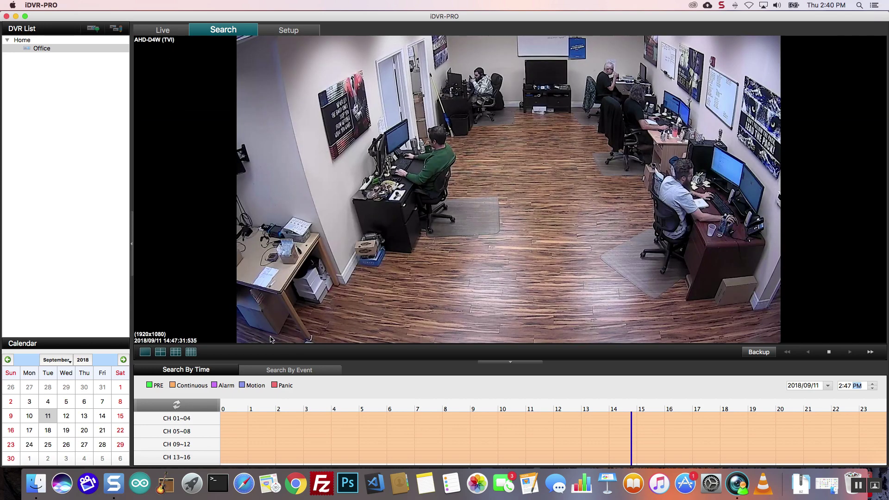
{"action": "left_click", "coordinate": [145, 352]}
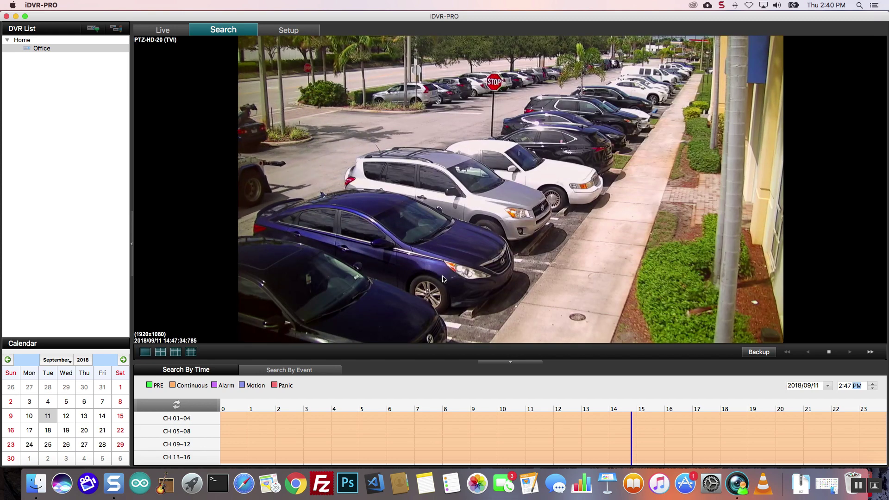
{"action": "left_click", "coordinate": [149, 355]}
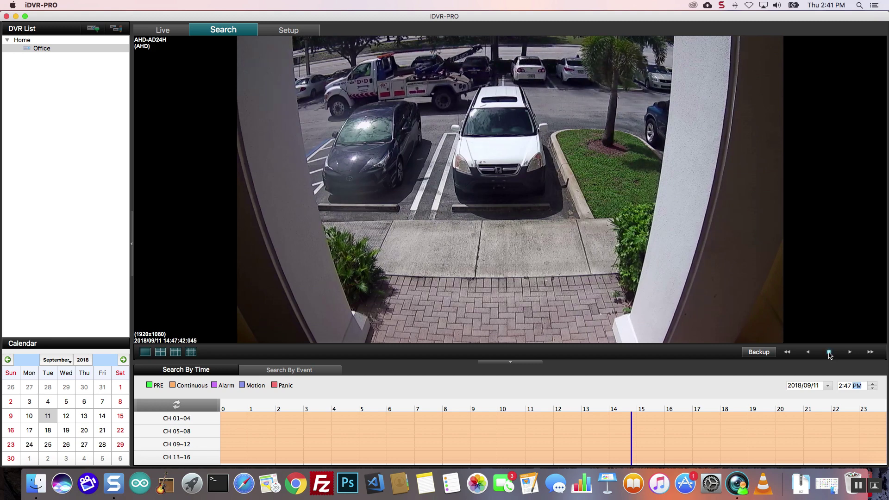
- Open the Backup dialog for 9/11/18 2:47–2:48 PM with five channels checked
{"action": "left_click", "coordinate": [759, 352]}
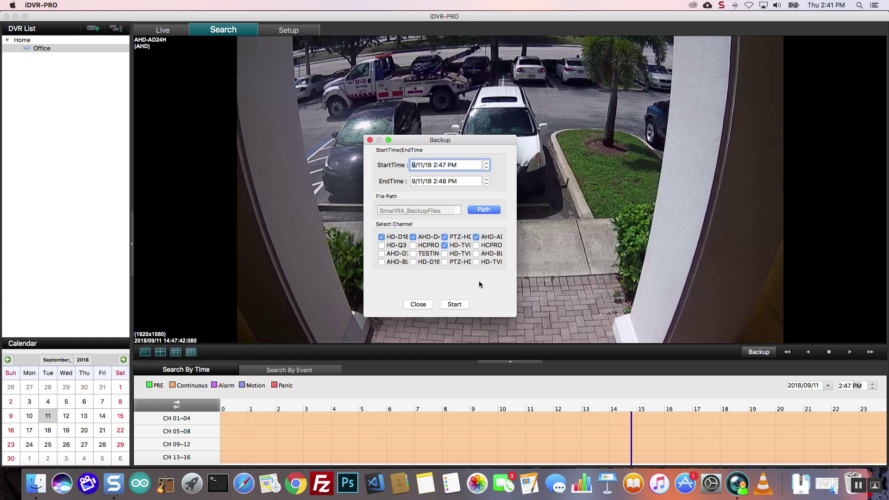
- Create a '1 Video Export' folder in Downloads and set it as the backup path
{"action": "left_click", "coordinate": [484, 210]}
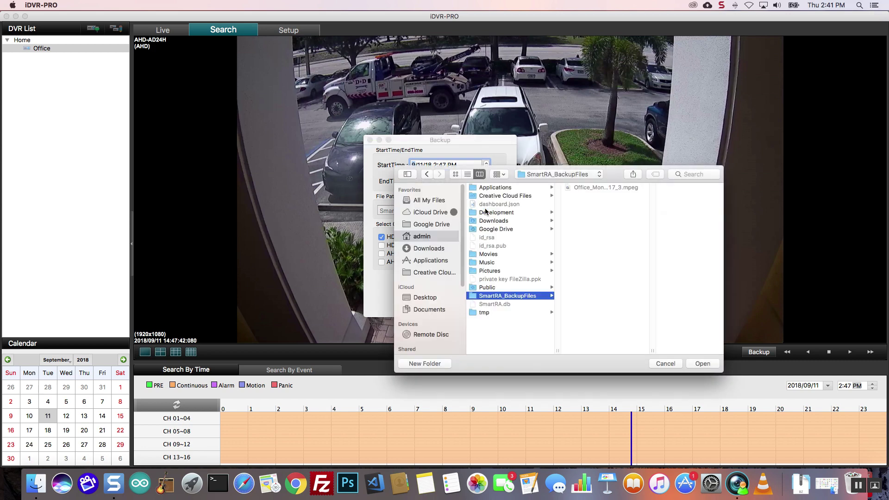
{"action": "left_click_drag", "start_coordinate": [514, 171], "coordinate": [464, 159]}
{"action": "left_click", "coordinate": [386, 237]}
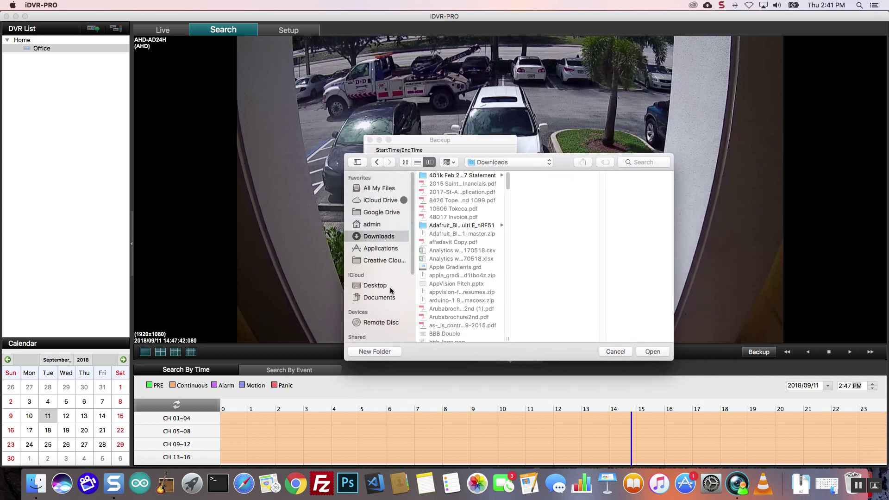
{"action": "left_click", "coordinate": [383, 353]}
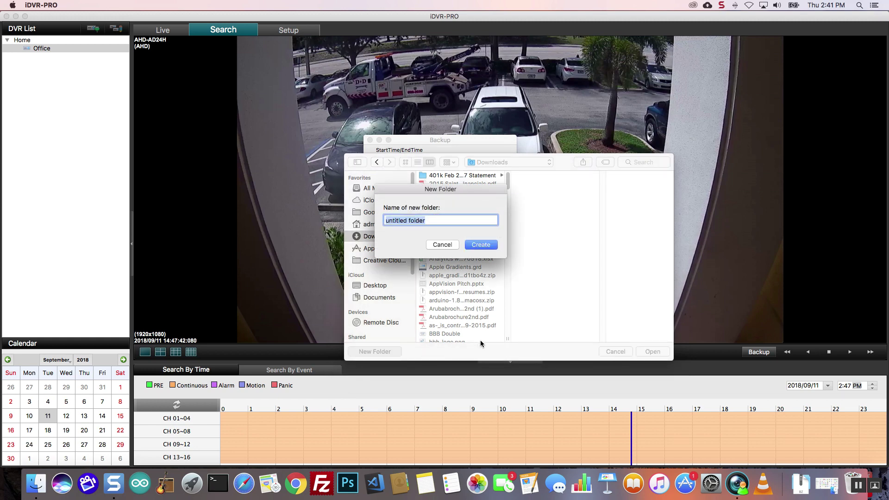
{"action": "type", "text": "1 Video Export"}
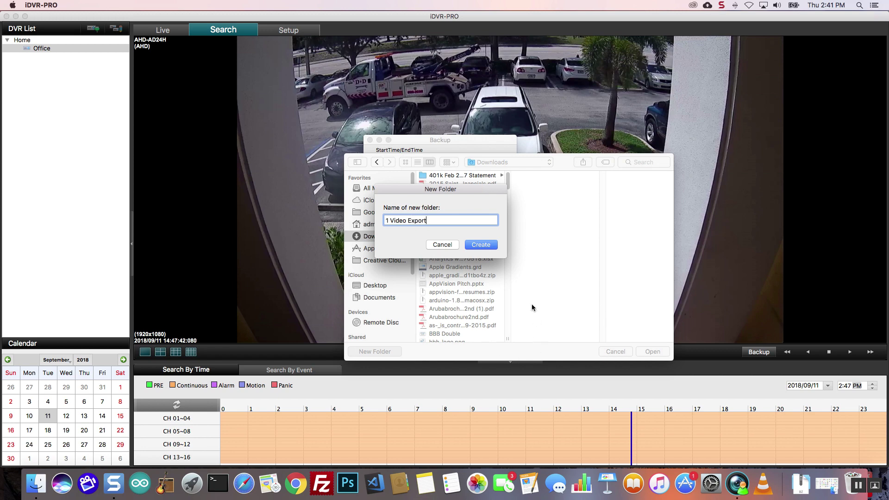
{"action": "left_click", "coordinate": [481, 246]}
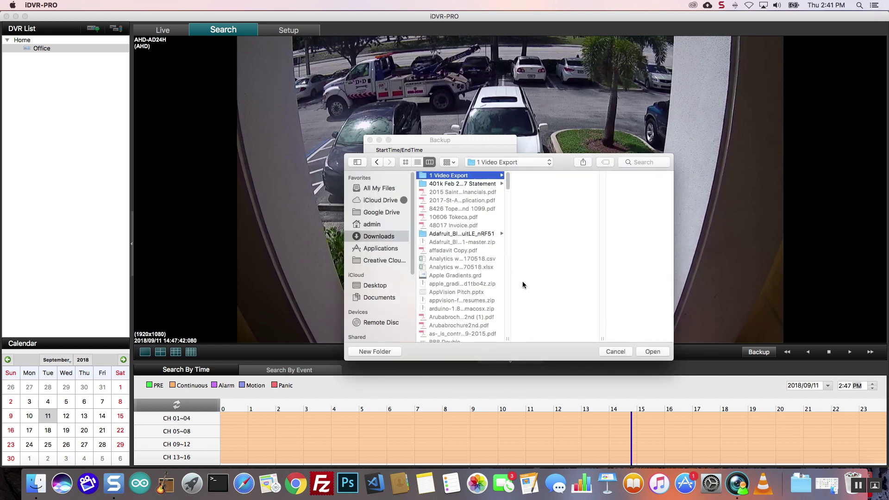
{"action": "left_click", "coordinate": [652, 351]}
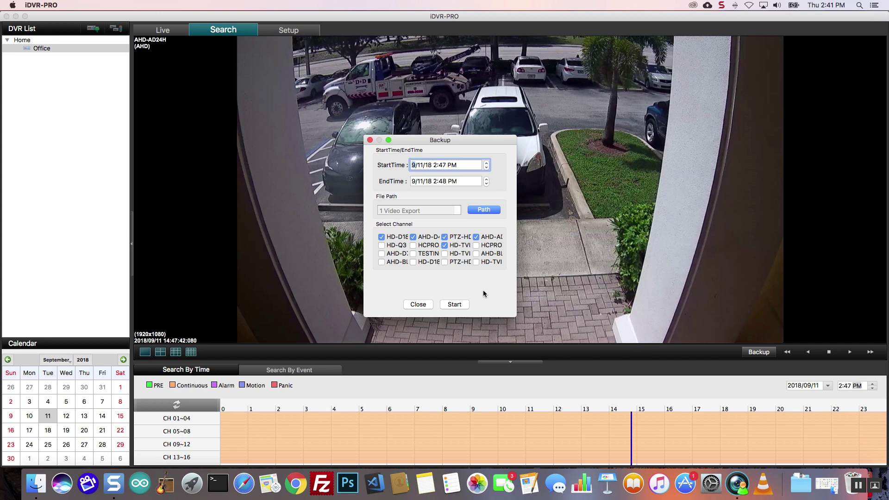
- Run the 2:47–2:48 PM backup to 1 Video Export, return to Live, and quit iDVR-PRO
{"action": "left_click", "coordinate": [456, 304]}
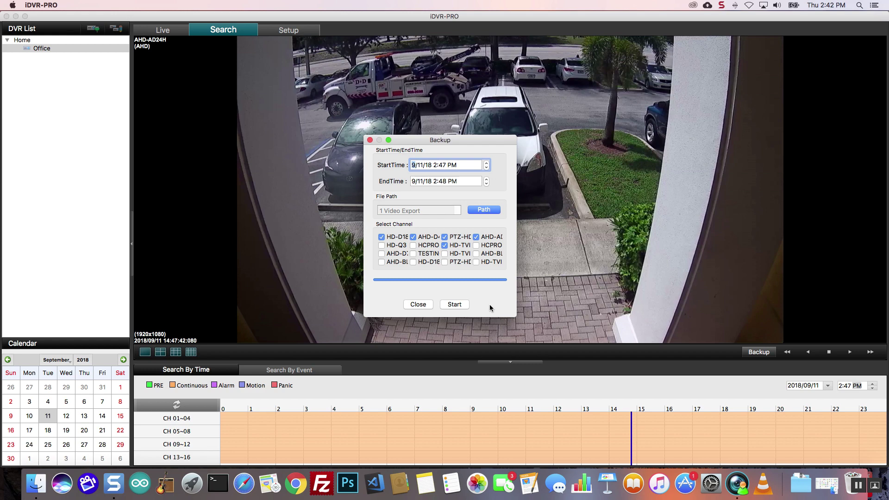
{"action": "left_click", "coordinate": [419, 305]}
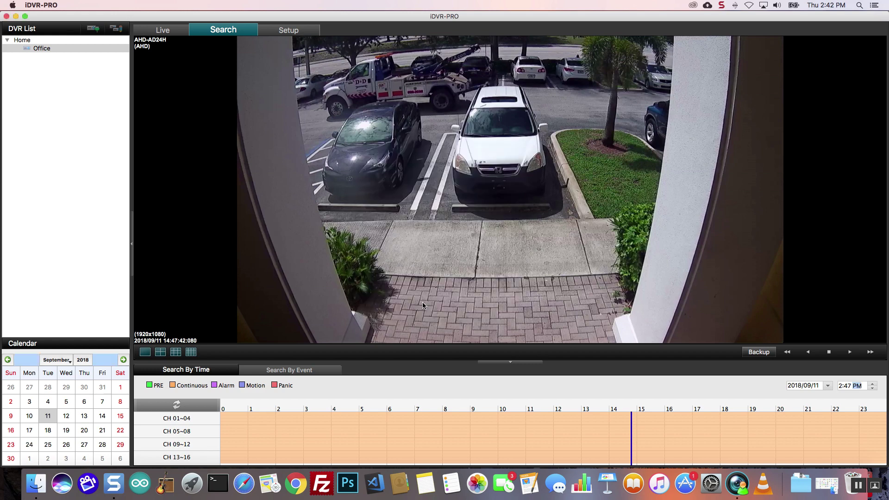
{"action": "left_click", "coordinate": [171, 33]}
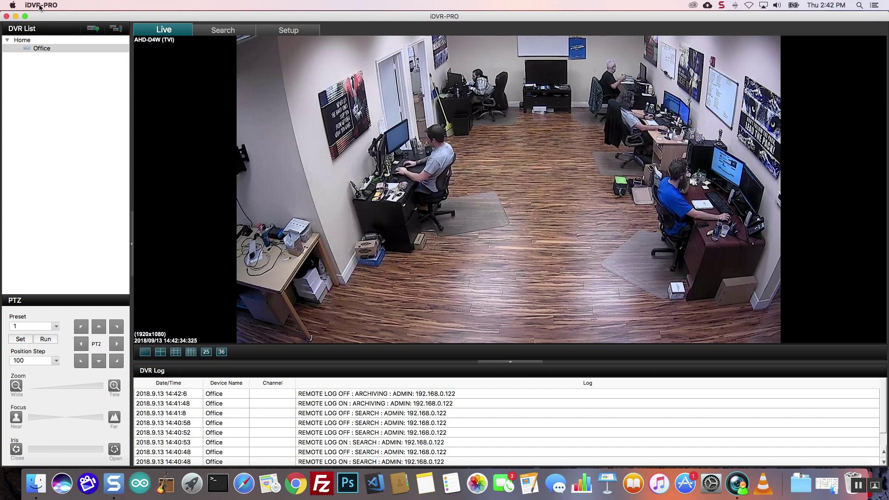
{"action": "left_click", "coordinate": [40, 6]}
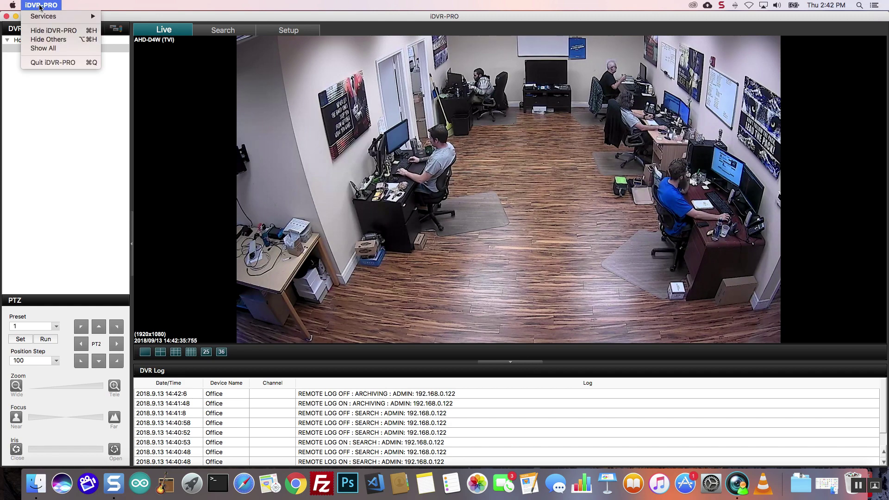
{"action": "left_click", "coordinate": [60, 62]}
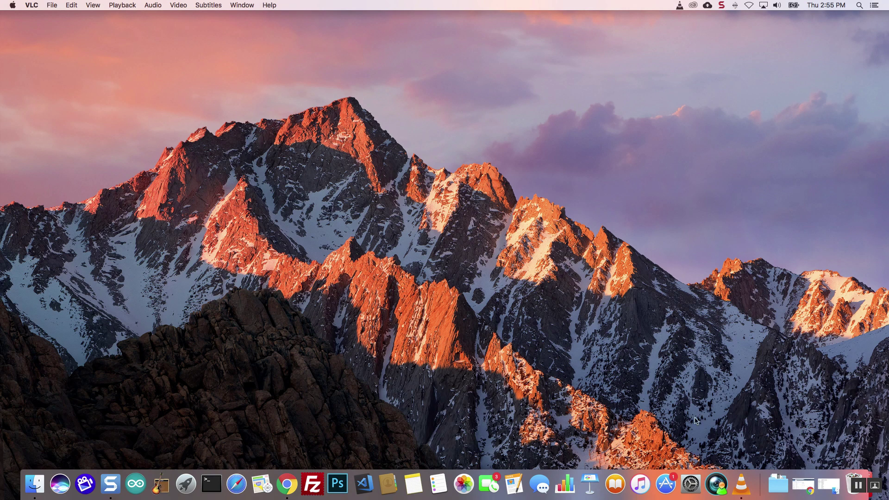
- Open VLC and drag the five exported .mpeg files from 1 Video Export into its playlist
{"action": "left_click", "coordinate": [739, 484]}
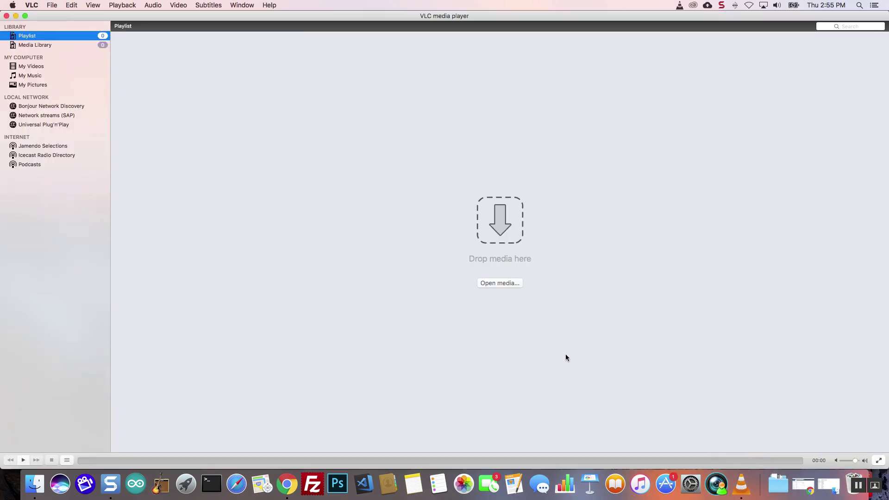
{"action": "left_click", "coordinate": [40, 485]}
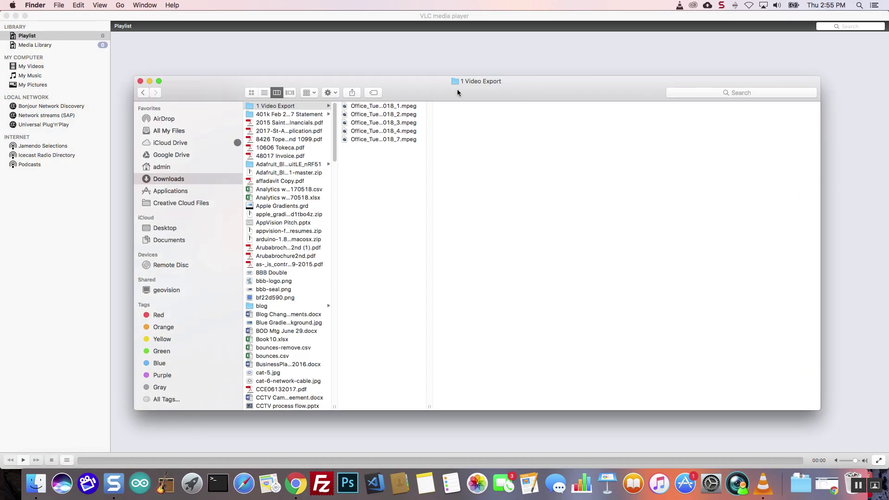
{"action": "left_click_drag", "start_coordinate": [471, 89], "coordinate": [336, 138]}
{"action": "left_click", "coordinate": [264, 156]}
{"action": "left_click", "coordinate": [261, 193]}
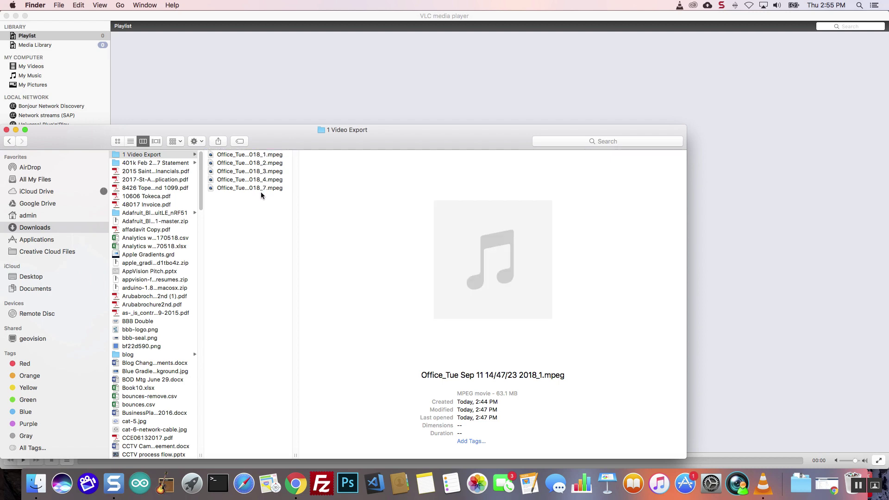
{"action": "left_click", "coordinate": [266, 156]}
{"action": "left_click", "coordinate": [261, 188], "text": "shift"}
{"action": "left_click_drag", "start_coordinate": [261, 188], "coordinate": [422, 104]}
- Play the _2.mpeg clip, then the _3.mpeg clip, from VLC's playlist
{"action": "left_click", "coordinate": [596, 114]}
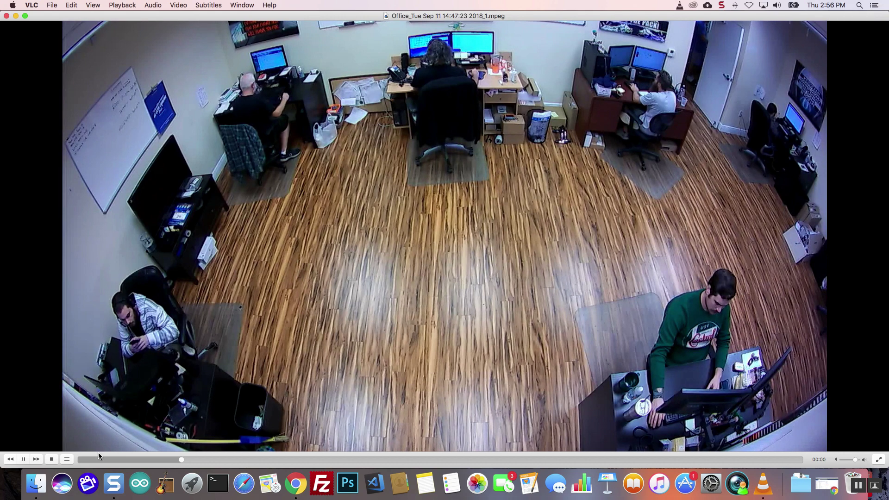
{"action": "left_click", "coordinate": [66, 459]}
{"action": "double_click", "coordinate": [185, 53]}
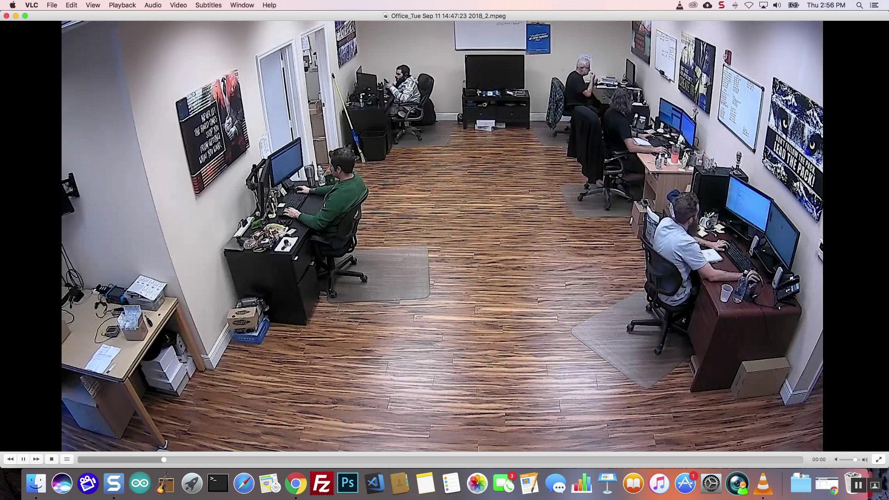
{"action": "left_click", "coordinate": [66, 458]}
{"action": "double_click", "coordinate": [201, 61]}
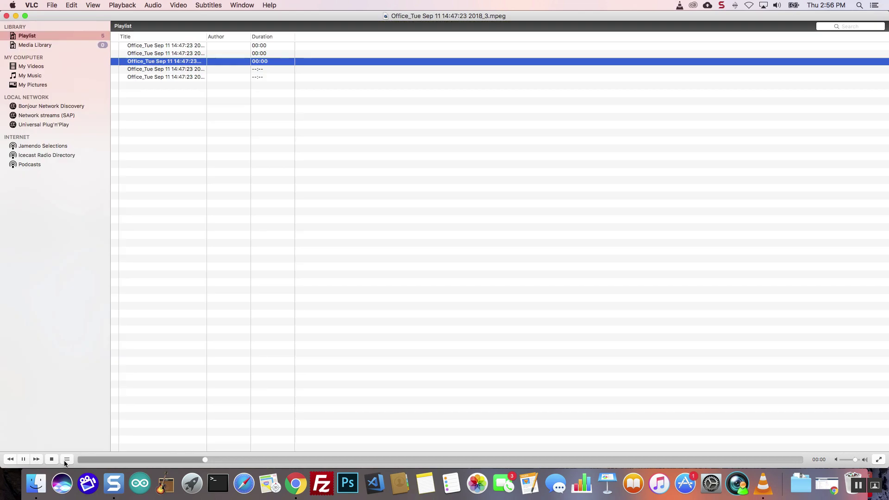
- Play the _4.mpeg clip and then the _7.mpeg clip, ending back on the playlist
{"action": "left_click", "coordinate": [67, 459]}
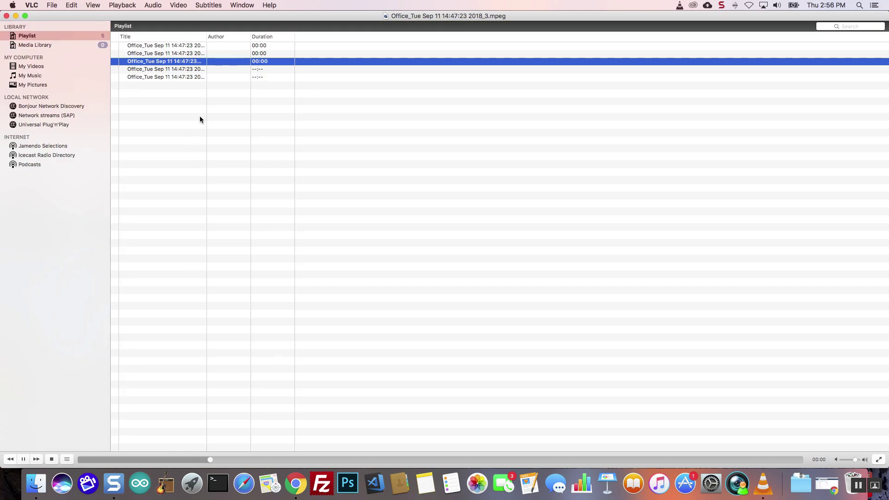
{"action": "double_click", "coordinate": [192, 70]}
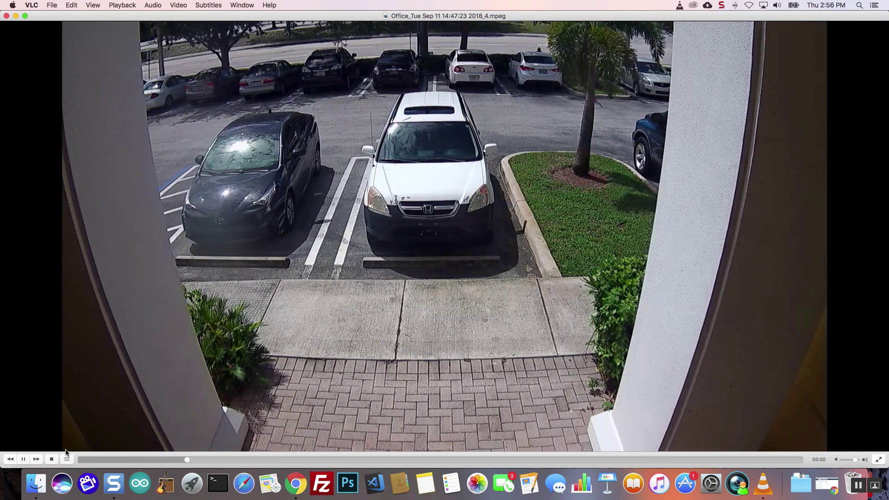
{"action": "key", "text": "super+shift+p"}
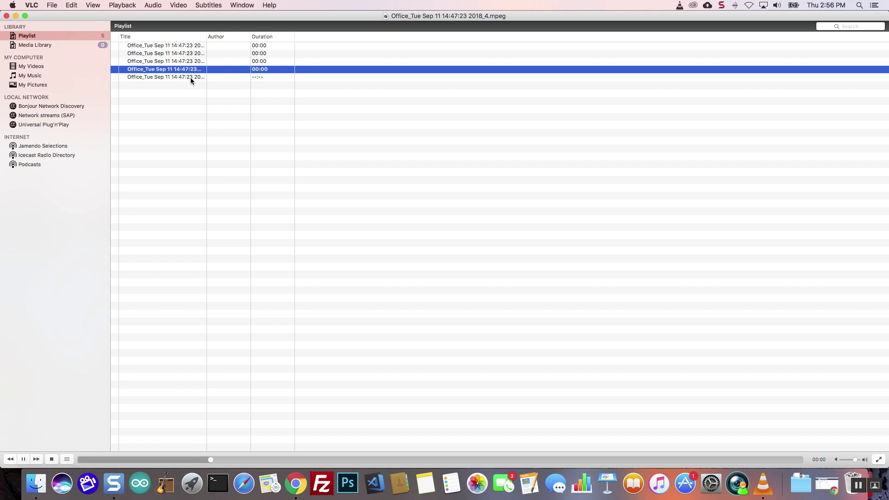
{"action": "double_click", "coordinate": [190, 77]}
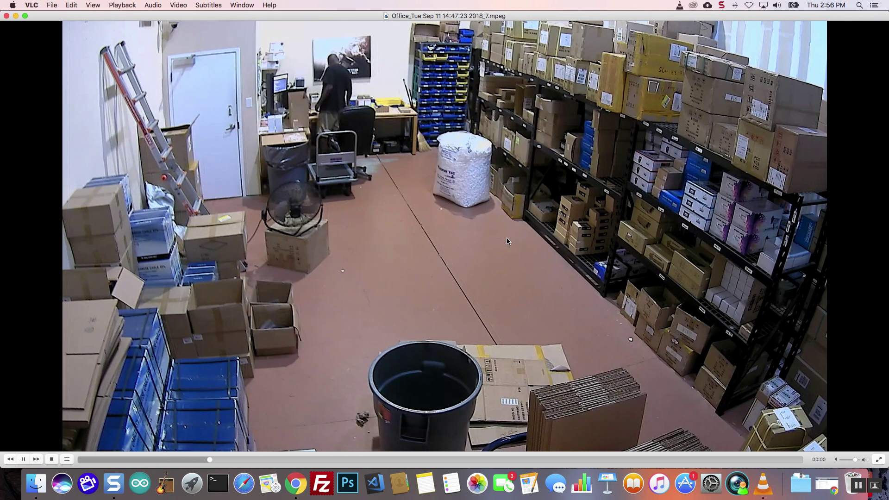
{"action": "left_click", "coordinate": [66, 459]}
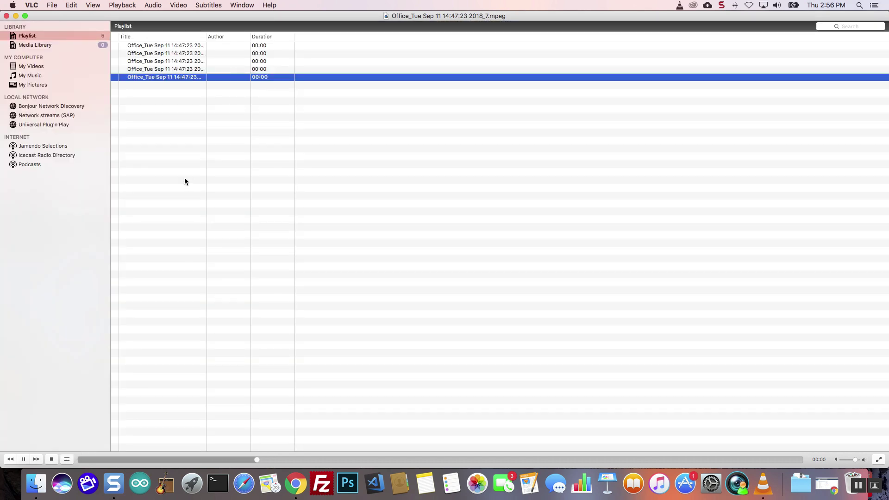
- Close VLC and pull the 1 Video Export Finder window away from the screen edge
{"action": "left_click", "coordinate": [7, 16]}
{"action": "left_click_drag", "start_coordinate": [113, 131], "coordinate": [207, 106]}
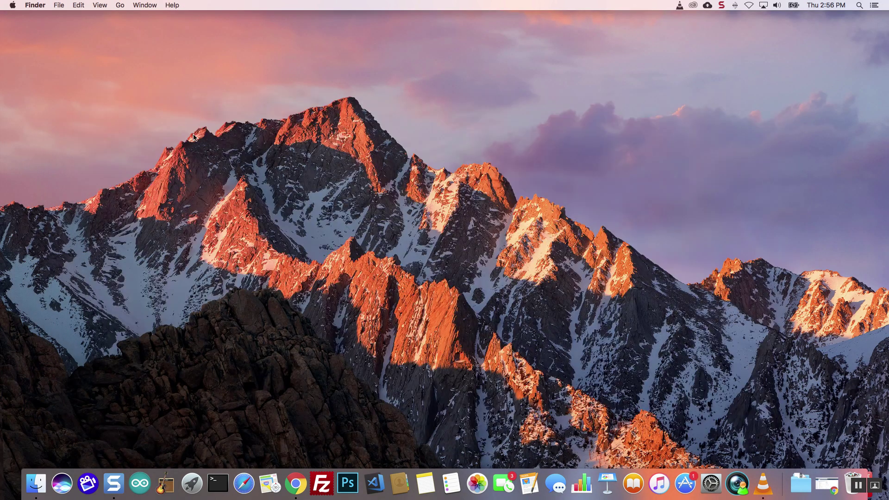